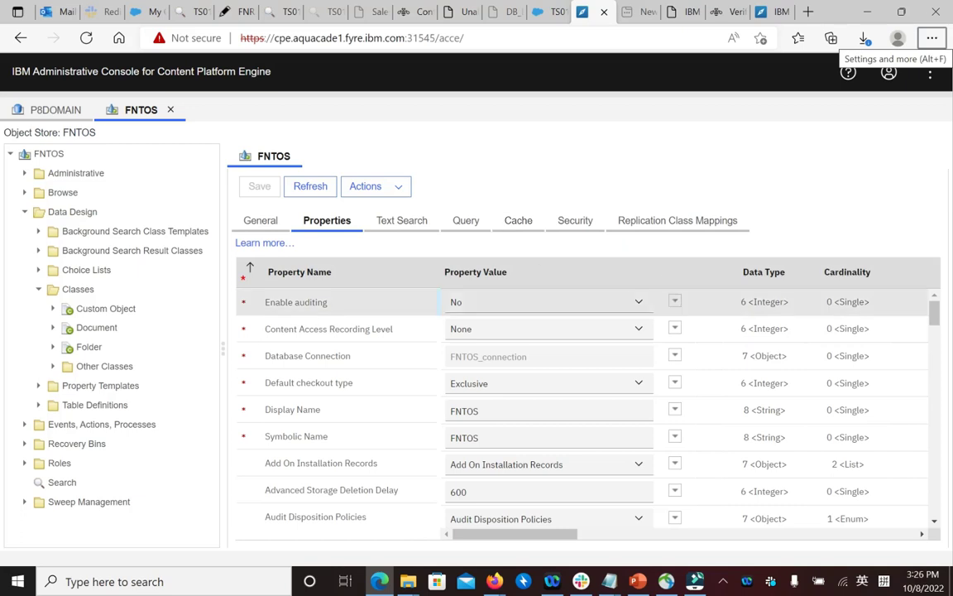
Set Enable auditing to Yes in the FNTOS object store properties and save the change
click(639, 302)
click(532, 347)
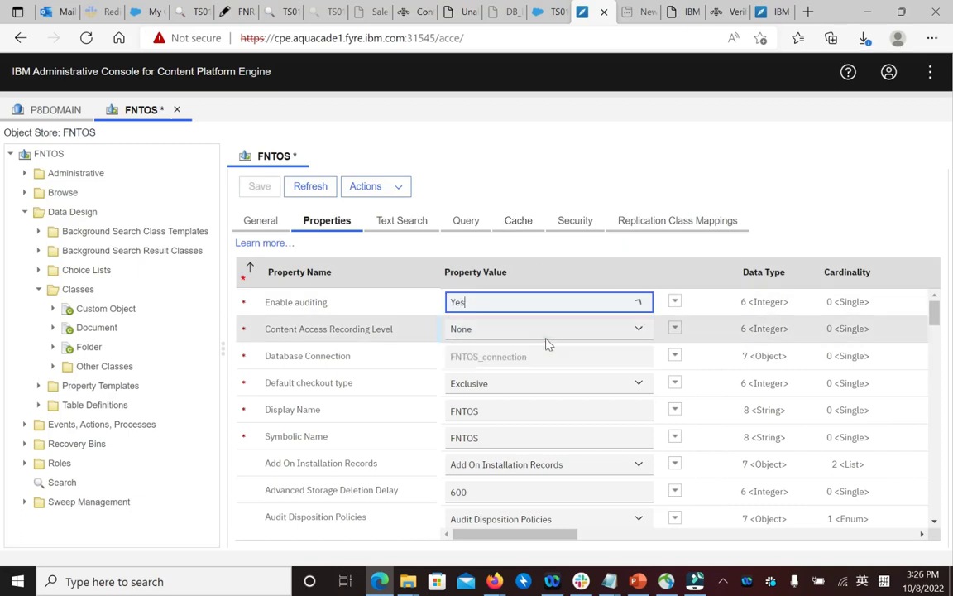
click(273, 187)
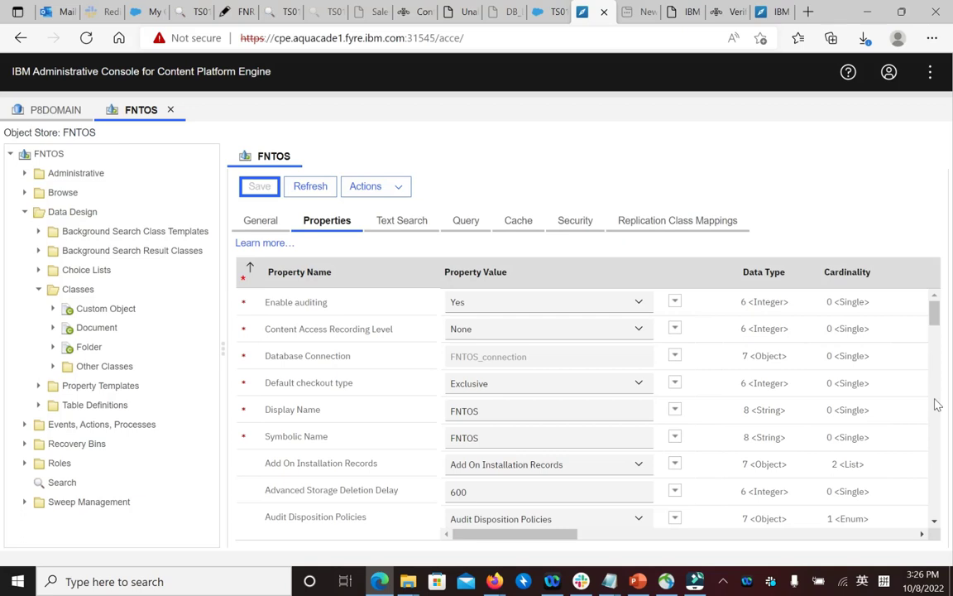
Open the audit definitions of the Document class under Data Design, Classes
click(80, 215)
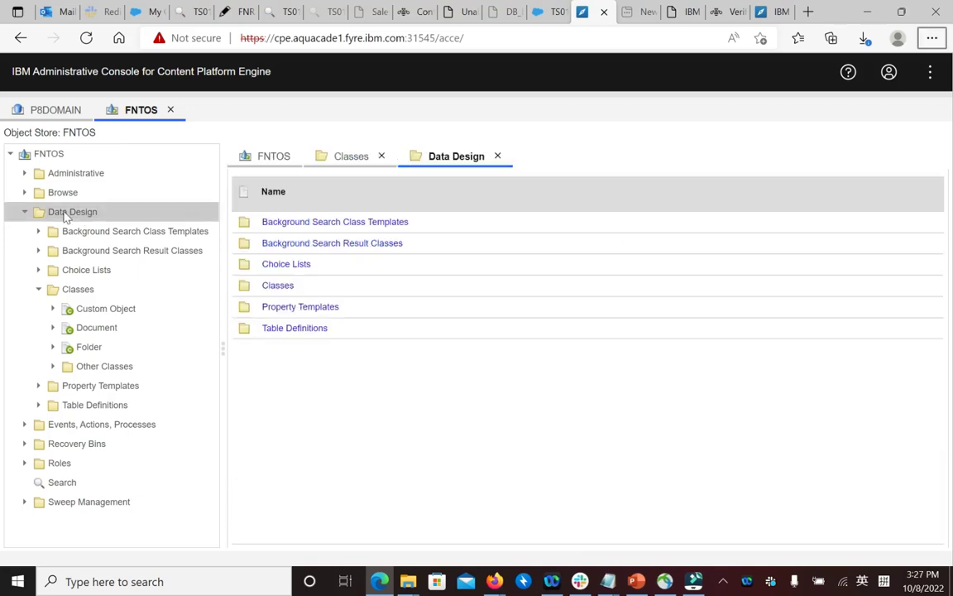
click(80, 291)
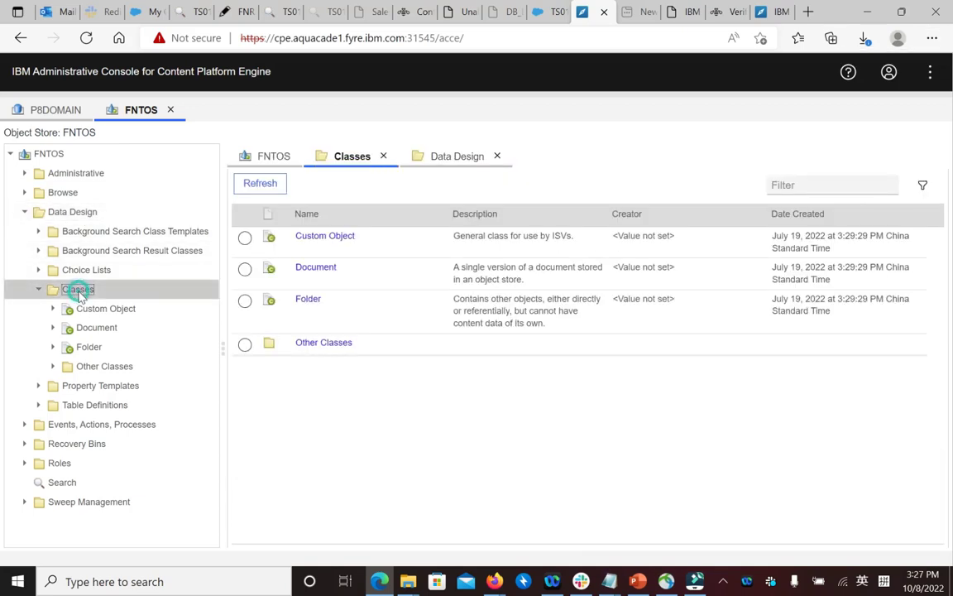
click(96, 328)
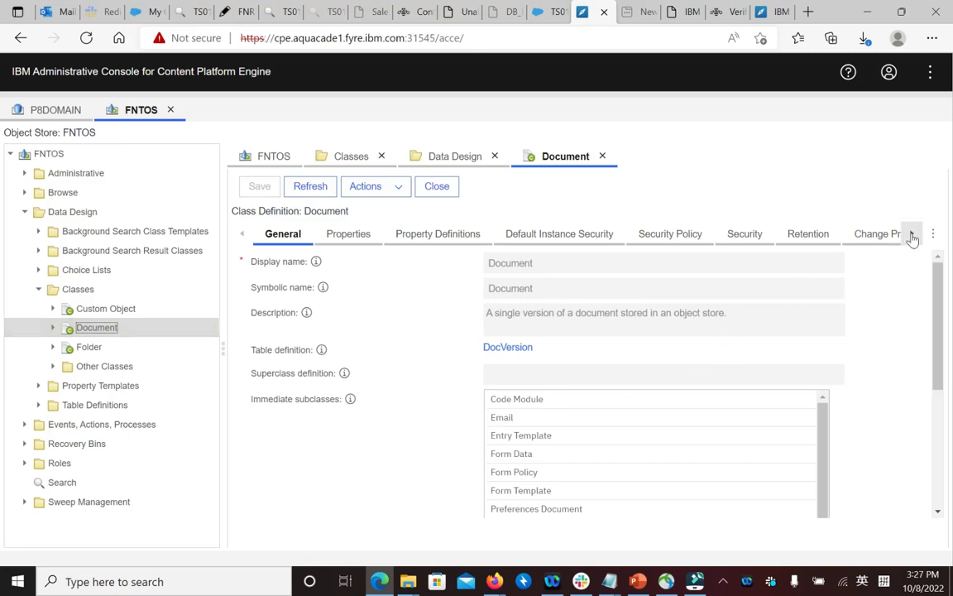
click(912, 236)
click(861, 236)
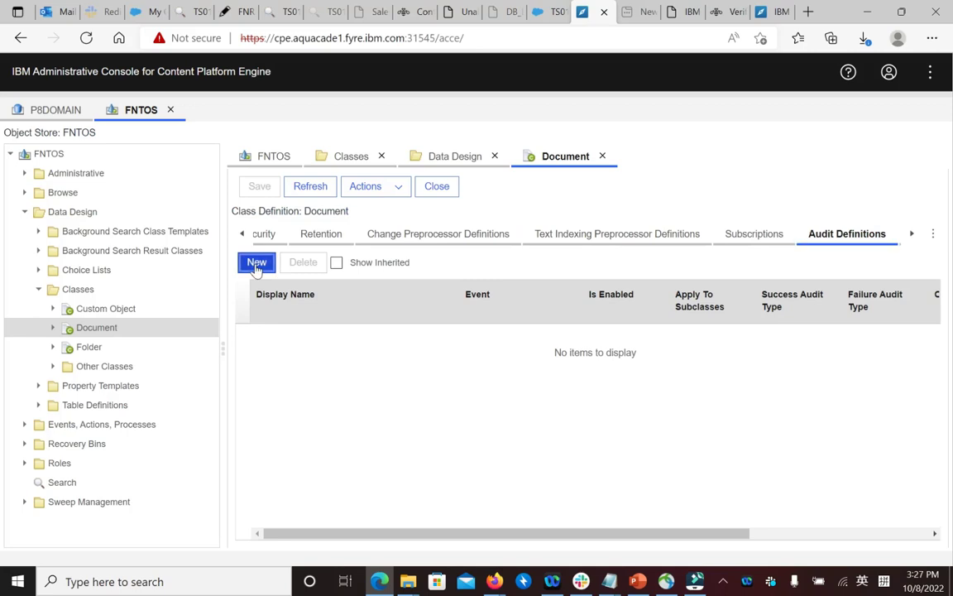
Start a new audit definition with the display name "Audit checkin" and the event Checkin Event
click(257, 263)
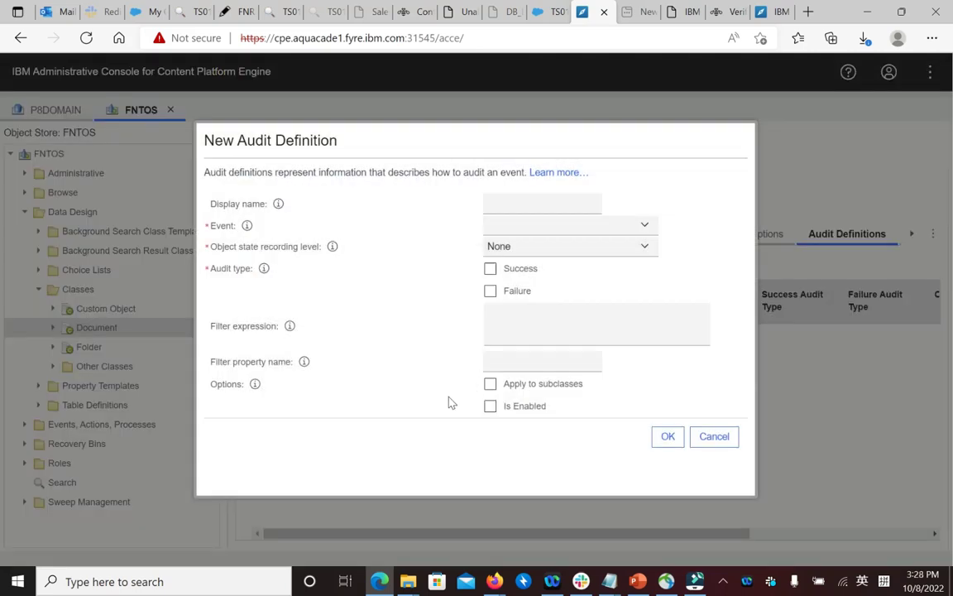
click(532, 203)
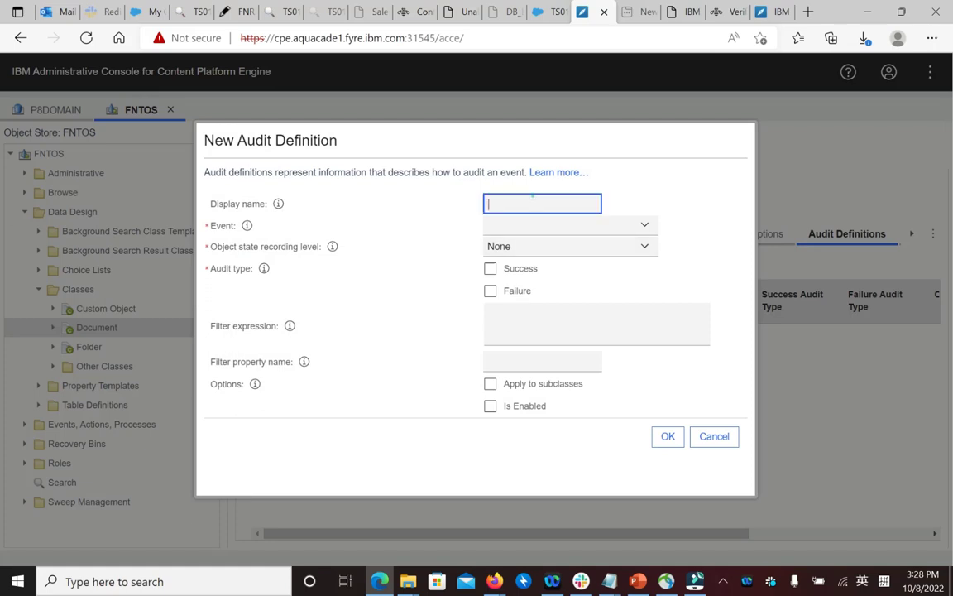
text(Audit che)
text(ckin)
click(644, 227)
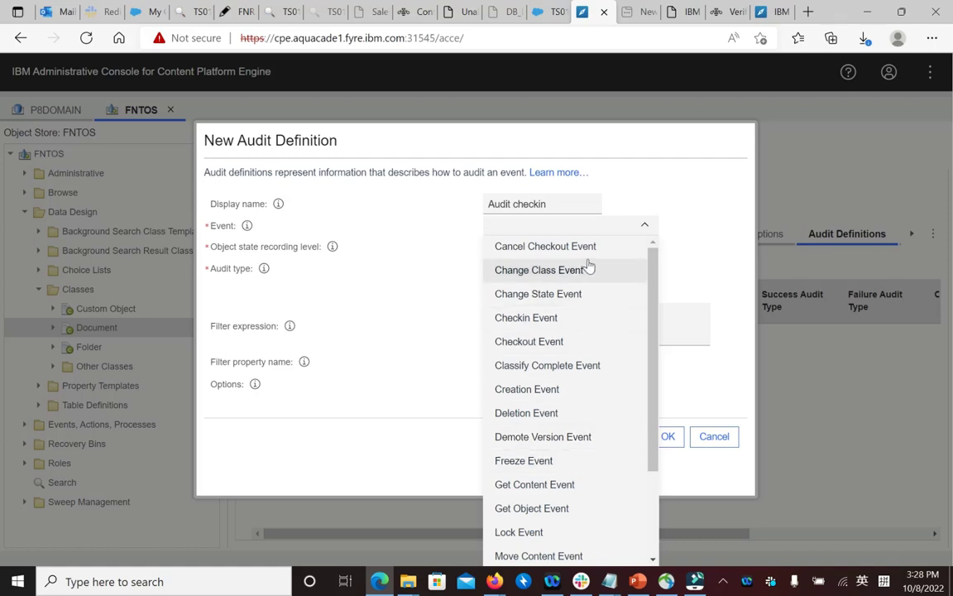
click(617, 319)
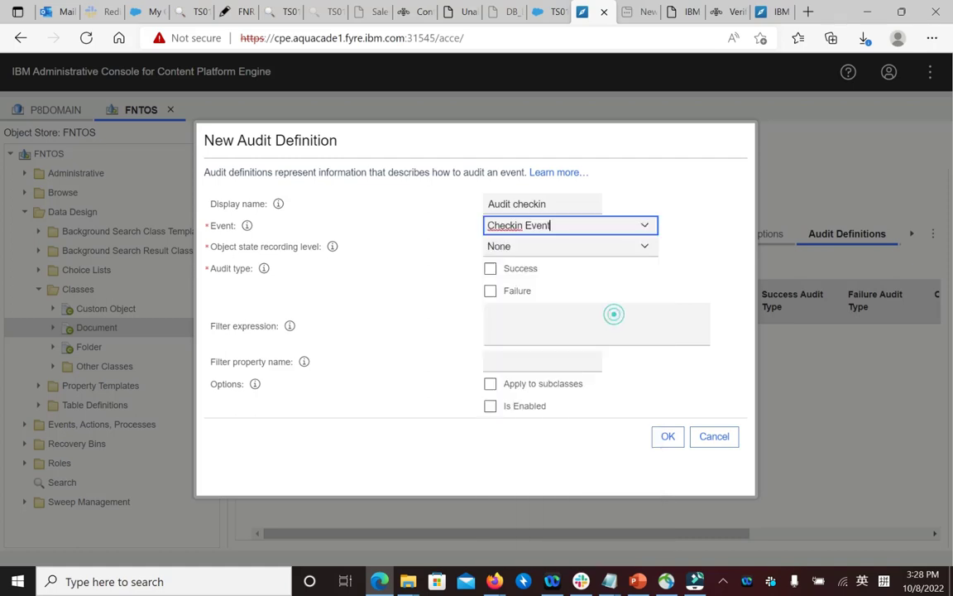
Record original and modified objects, audit both success and failure, apply the definition to subclasses, enable it and confirm
click(649, 250)
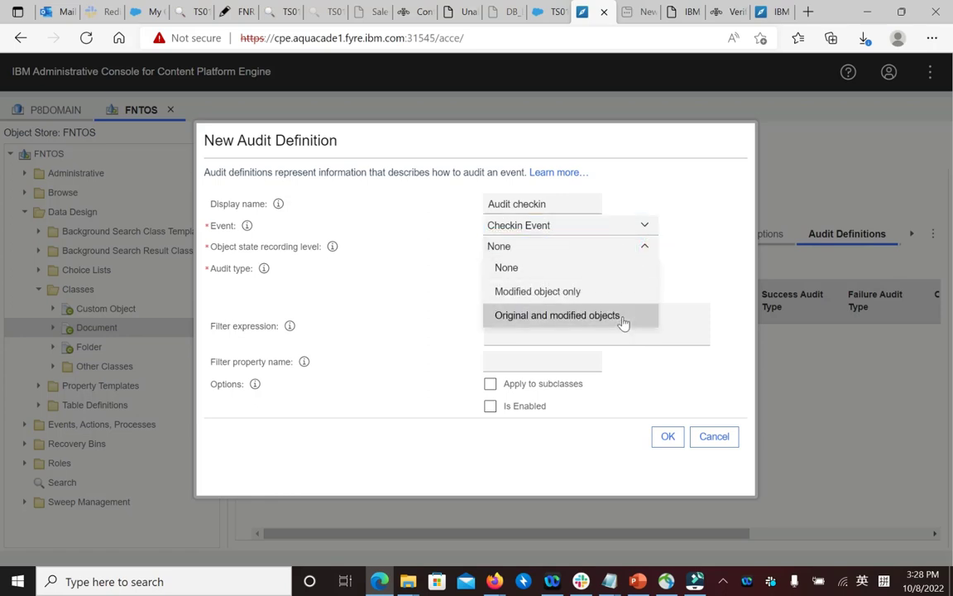
click(622, 321)
click(490, 269)
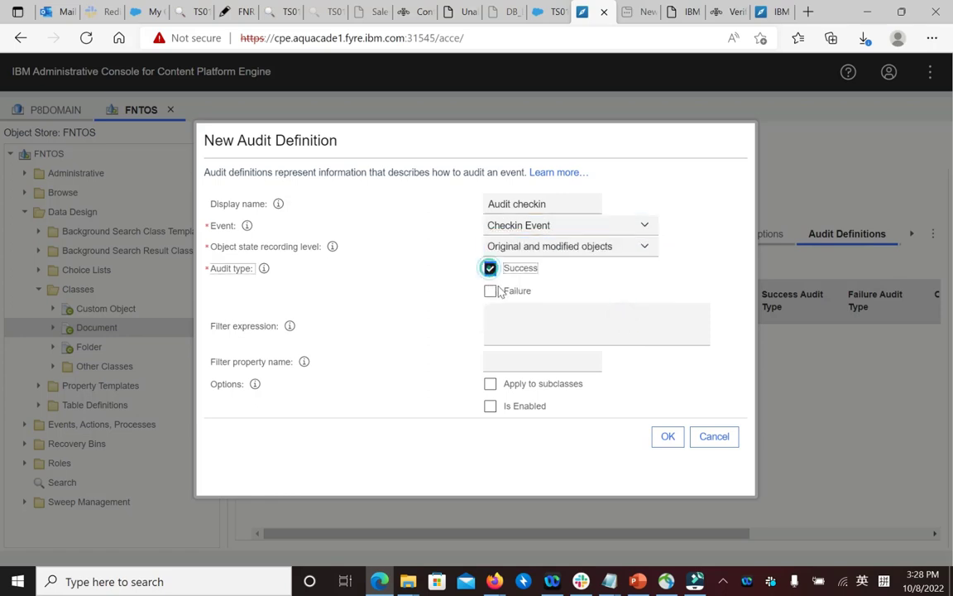
click(491, 291)
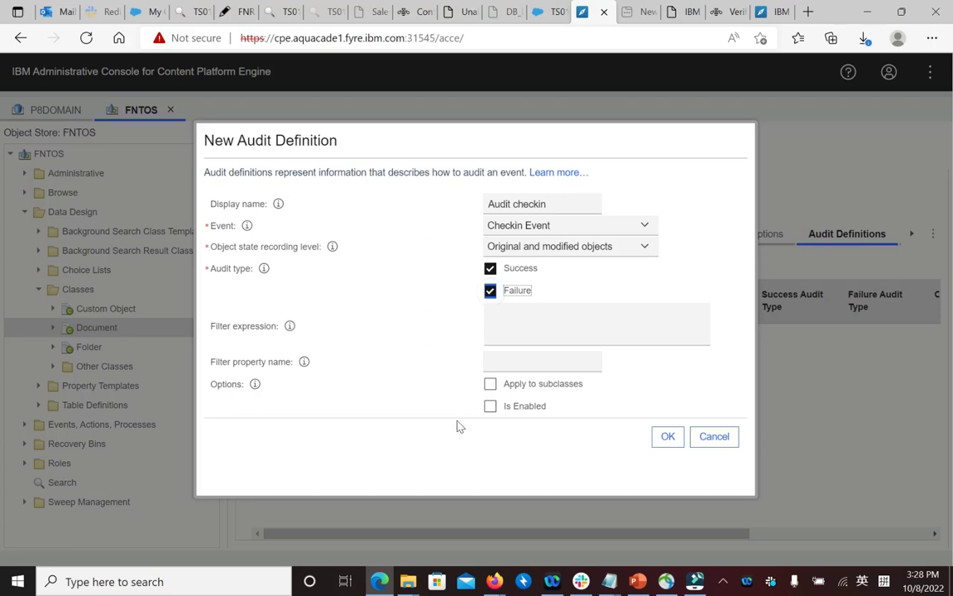
click(490, 384)
click(491, 406)
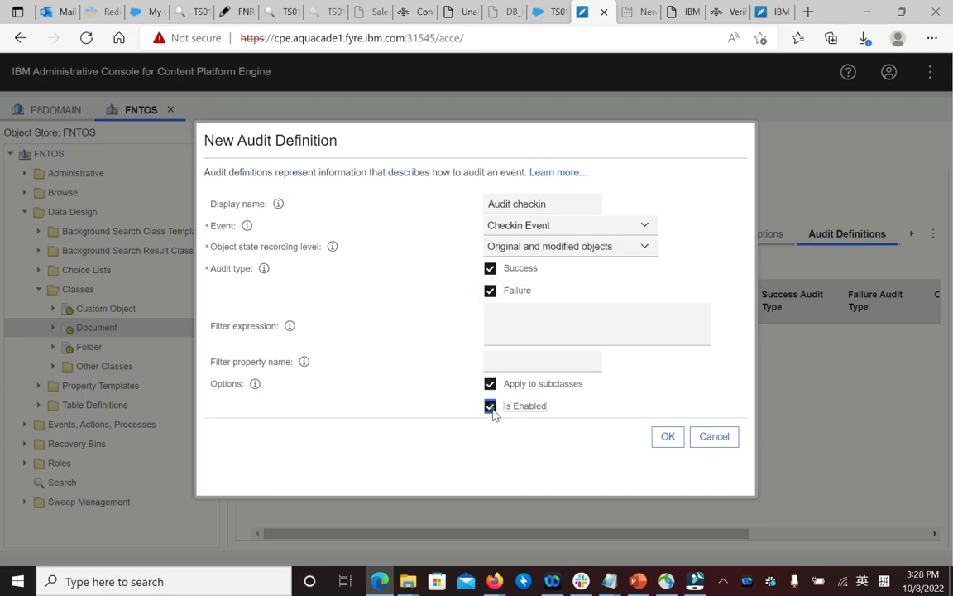
click(668, 439)
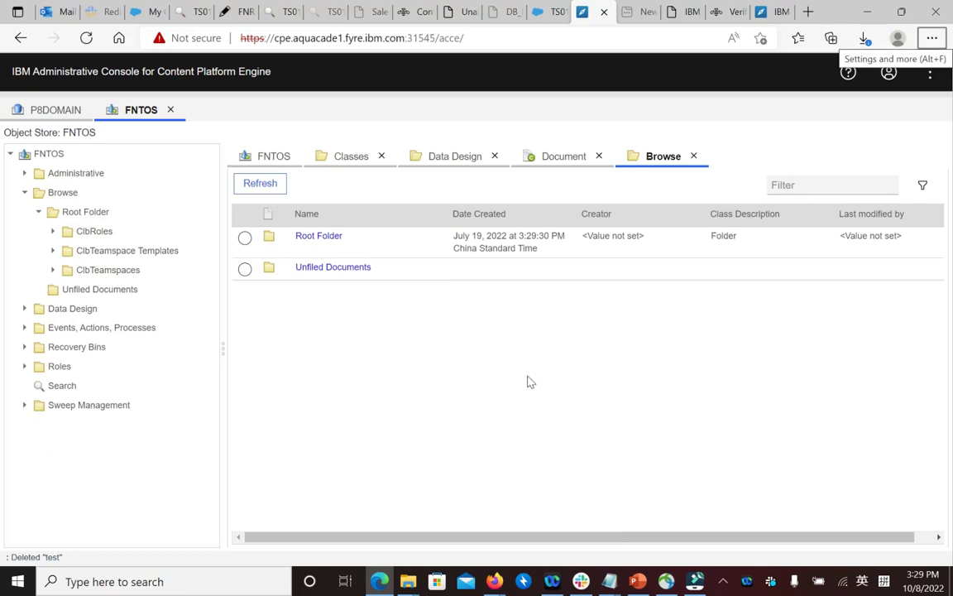
Start a new document titled "Audit testing" in the test folder under Root Folder, with class Document and content
click(100, 213)
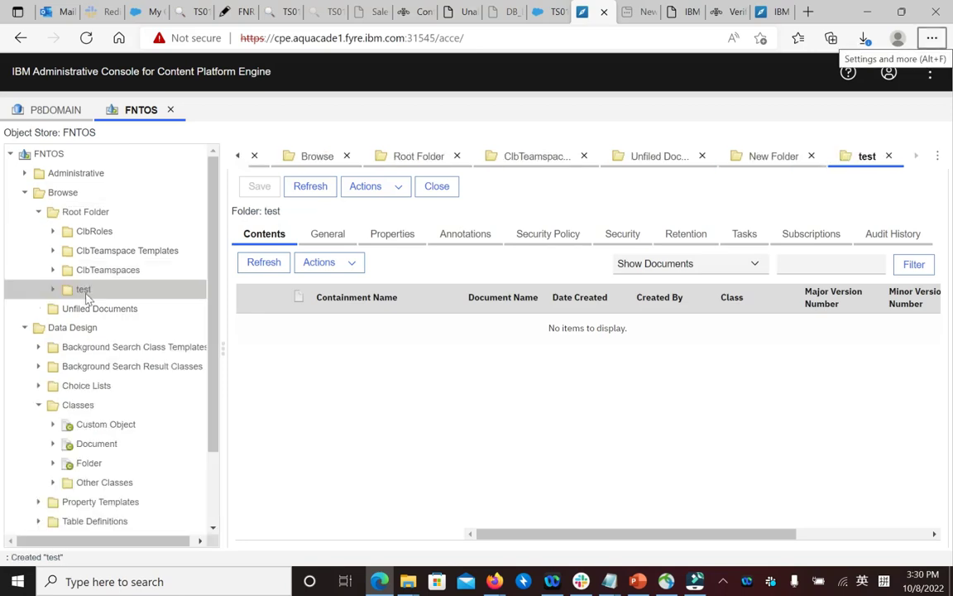
click(400, 190)
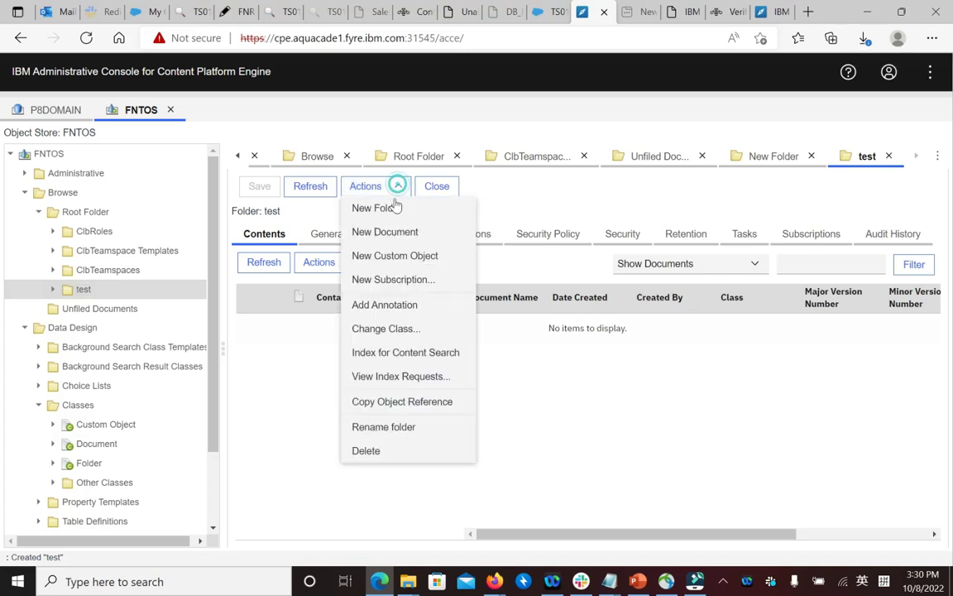
click(428, 239)
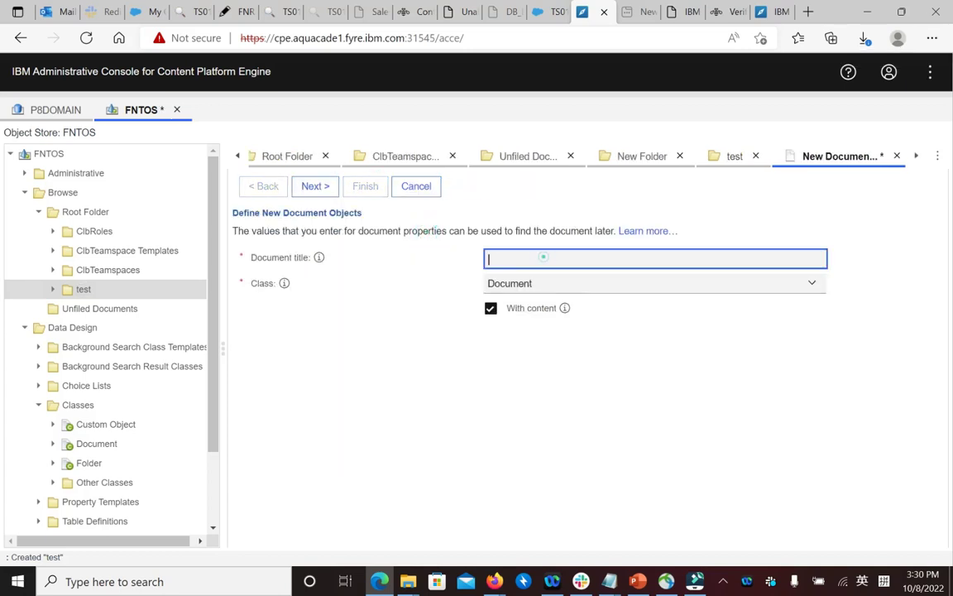
text(Audit testing)
click(323, 187)
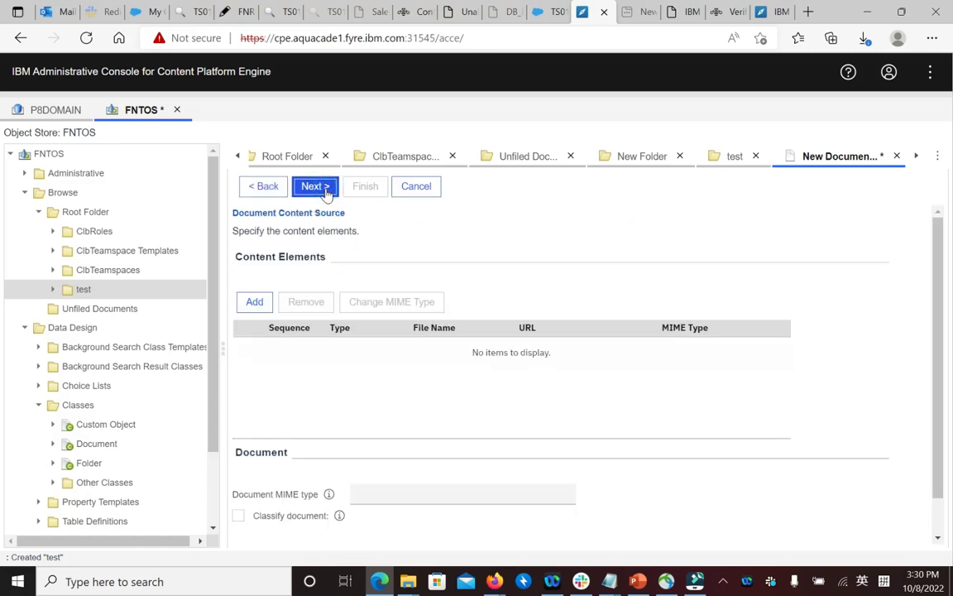
Add the file 1005.txt from the Desktop as the document's content element
click(256, 301)
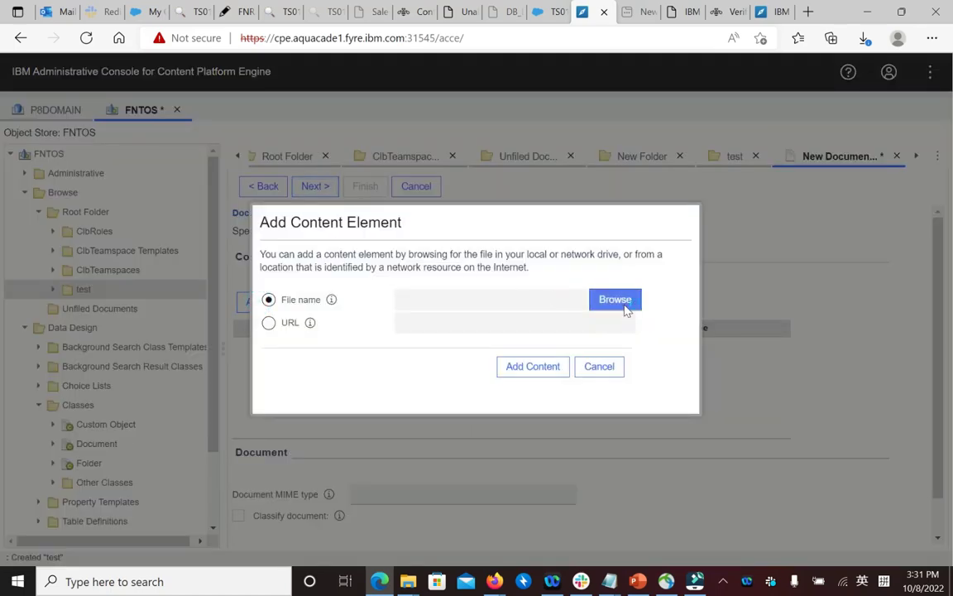
click(623, 303)
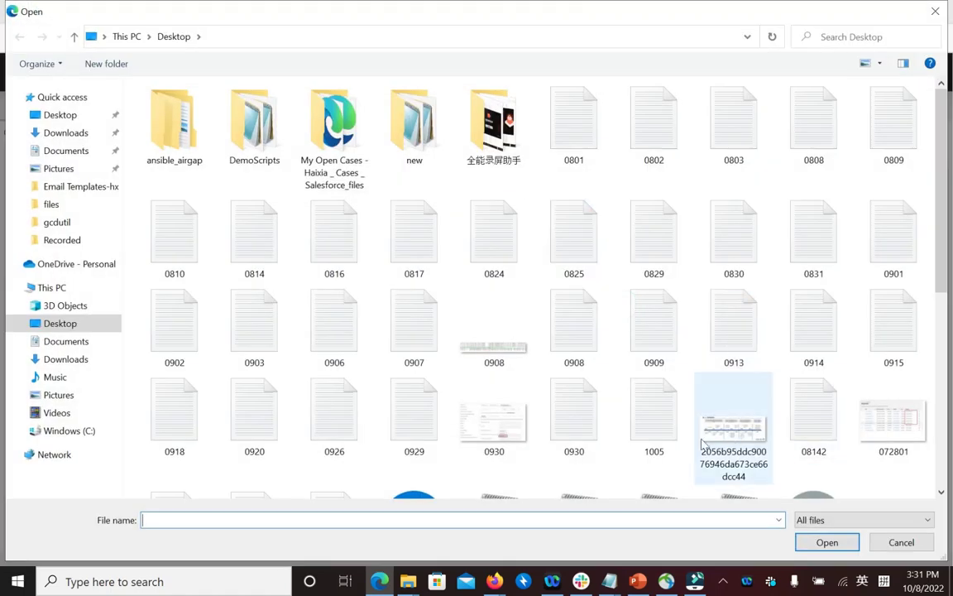
double_click(653, 414)
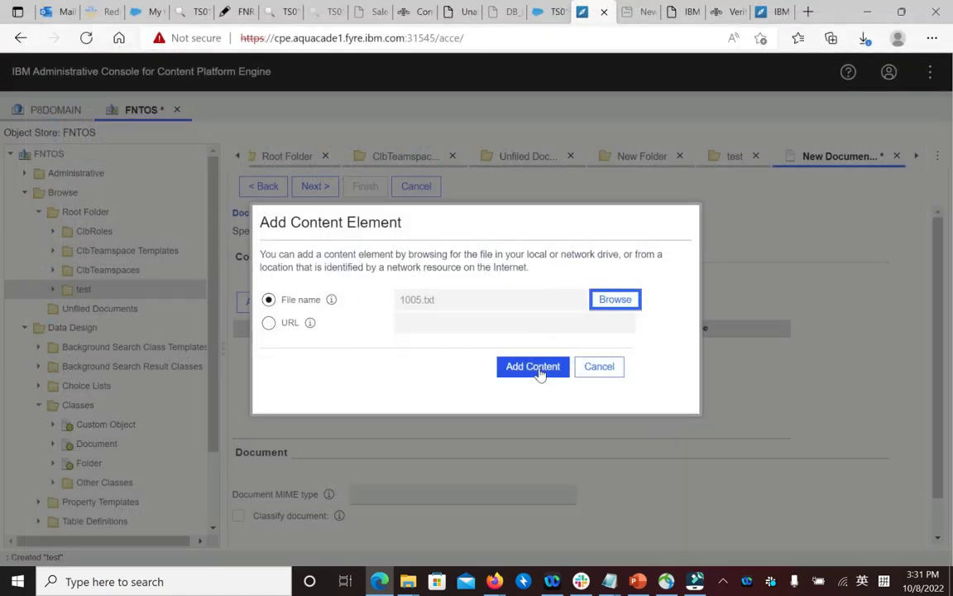
click(534, 367)
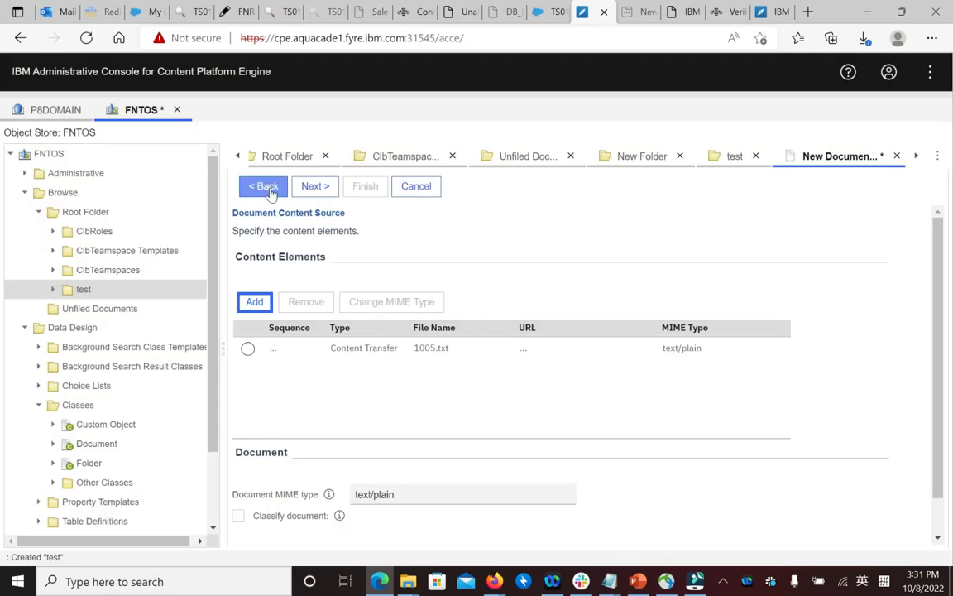
Accept the default version, retention and remaining document settings, create the document and close the wizard
click(314, 186)
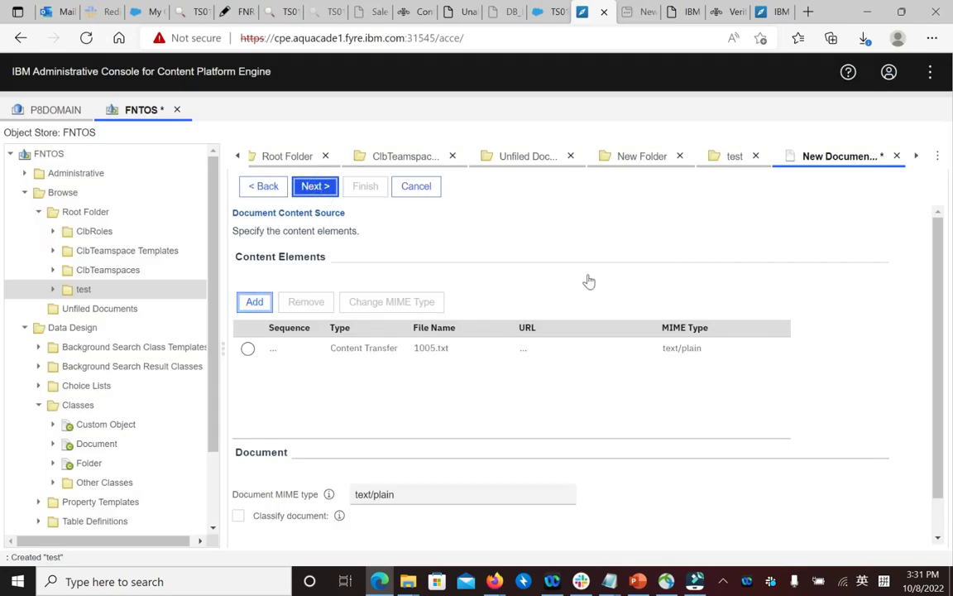
click(316, 185)
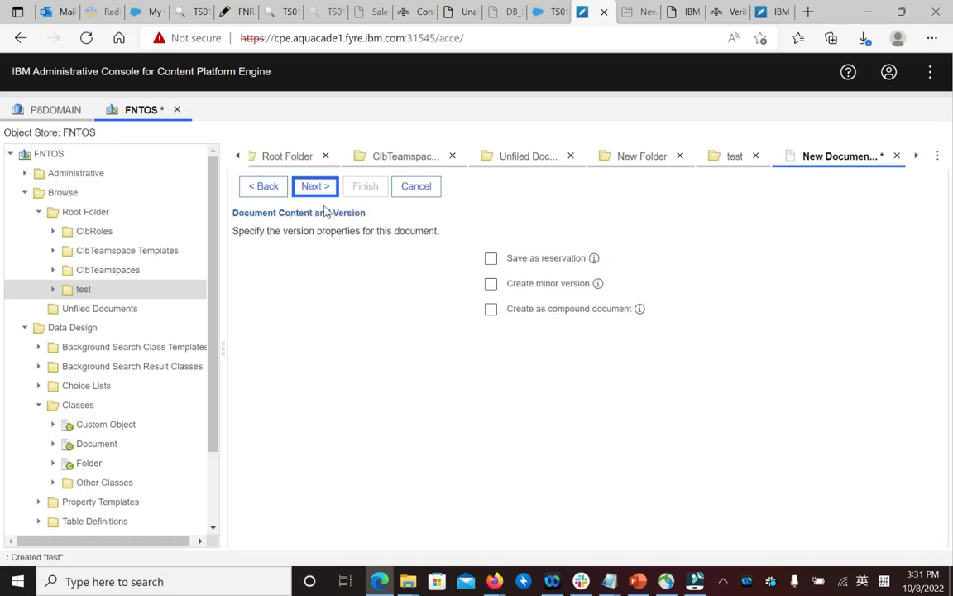
click(316, 186)
click(312, 188)
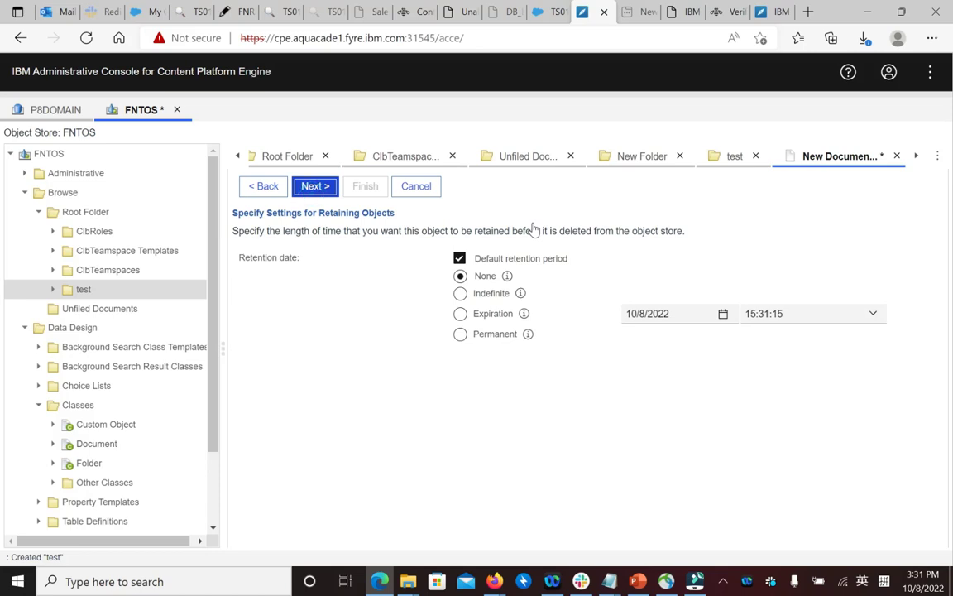
click(323, 187)
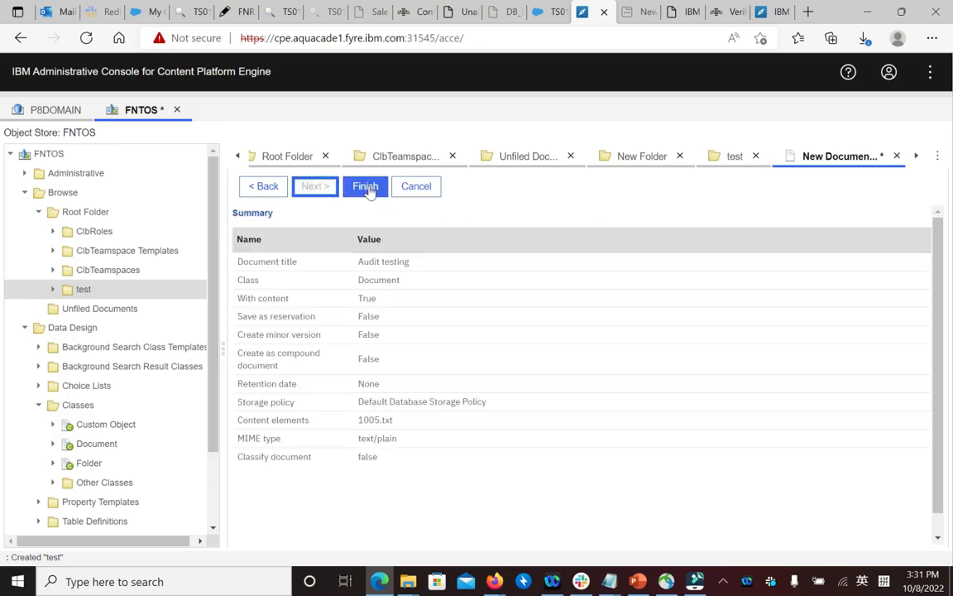
click(365, 187)
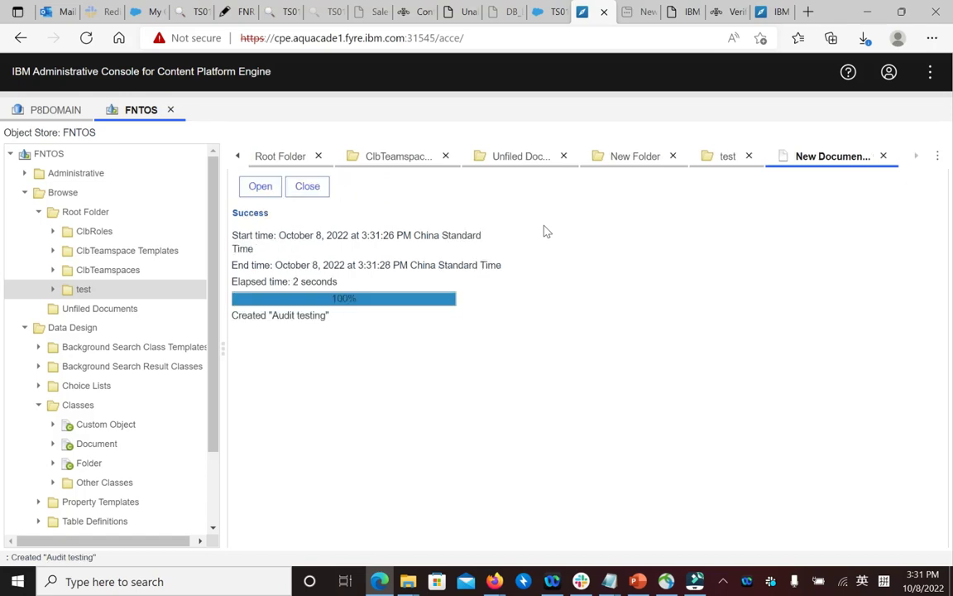
click(307, 186)
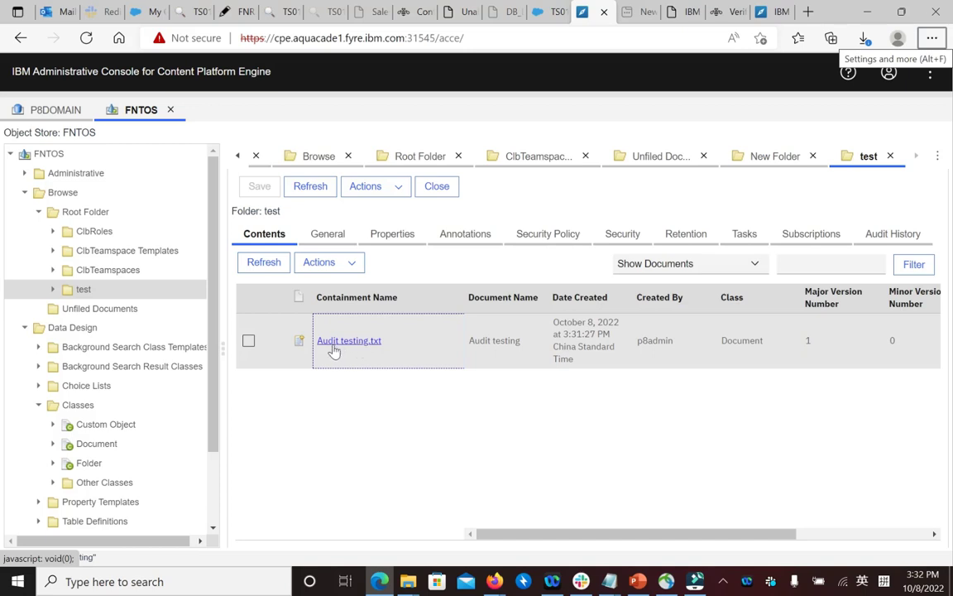
Check the audit history of the test folder and of the Audit testing document it contains
click(893, 233)
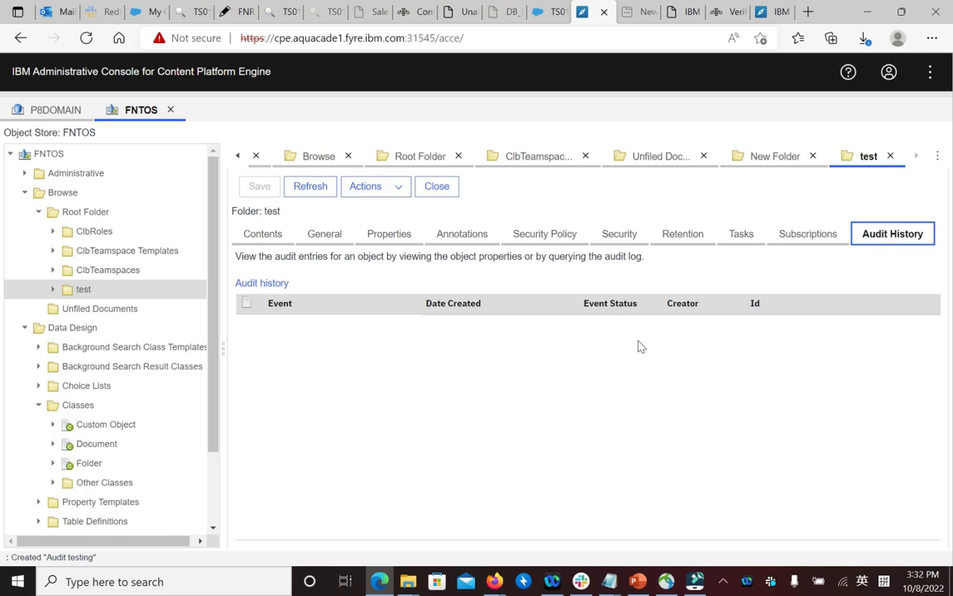
click(269, 240)
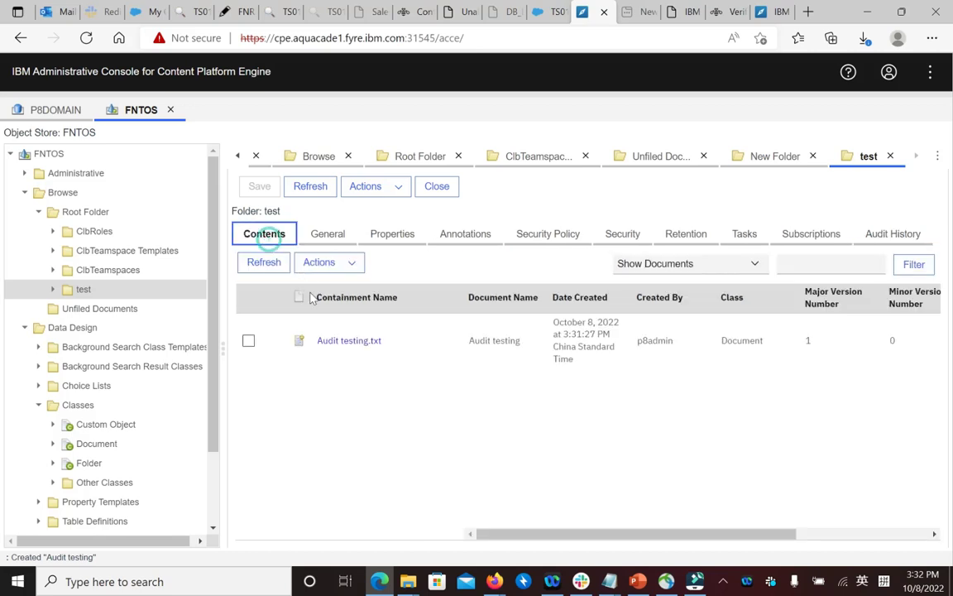
click(361, 346)
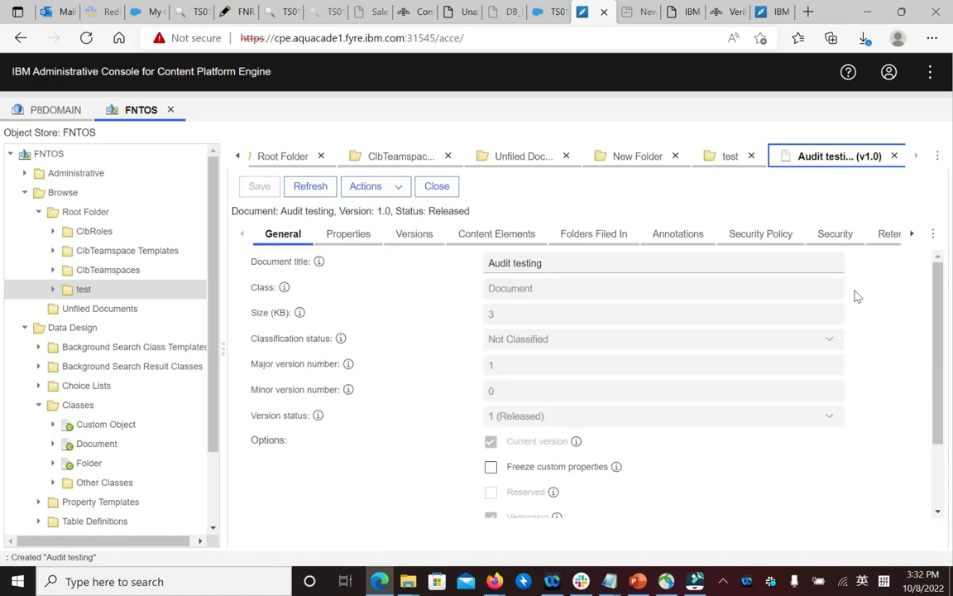
click(912, 233)
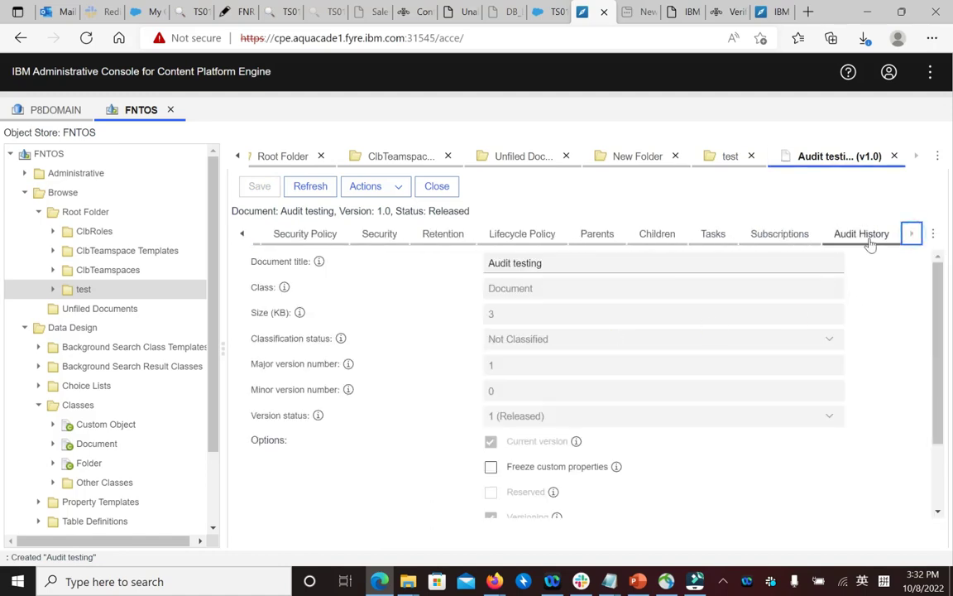
click(862, 233)
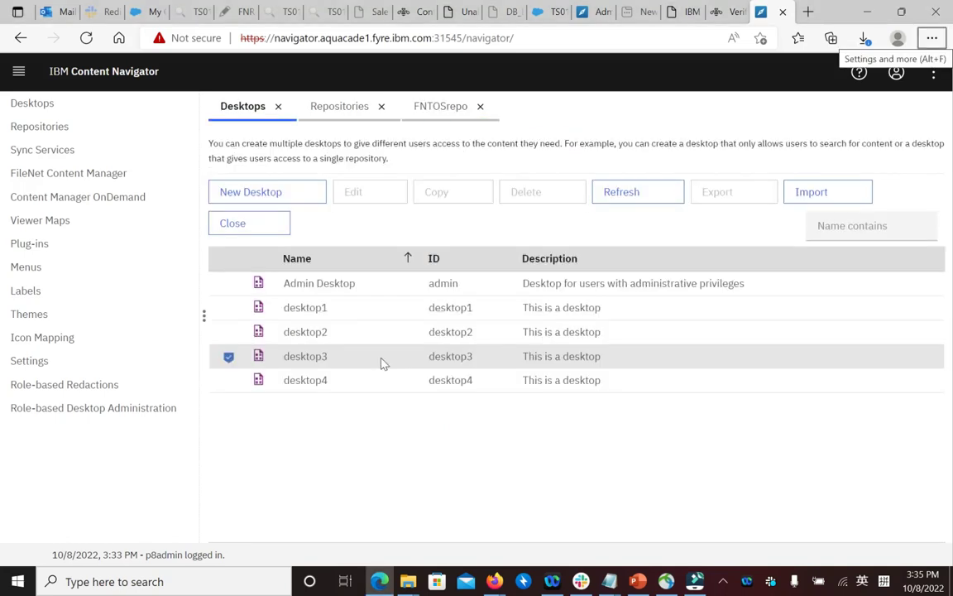
Open the desktop3 configuration and examine its general settings, including the Document History option
double_click(383, 363)
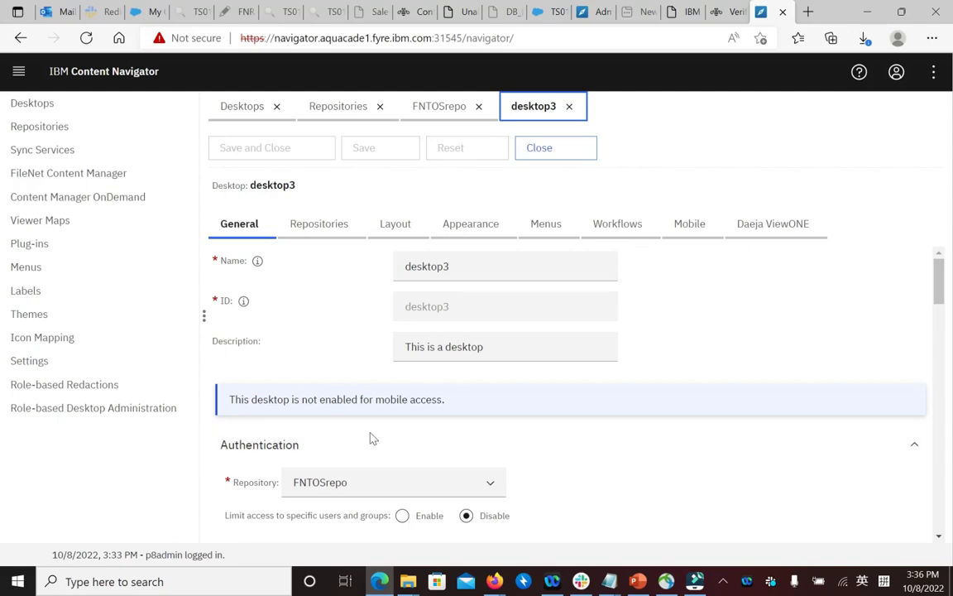
scroll(372, 439, down, 5)
scroll(373, 454, down, 10)
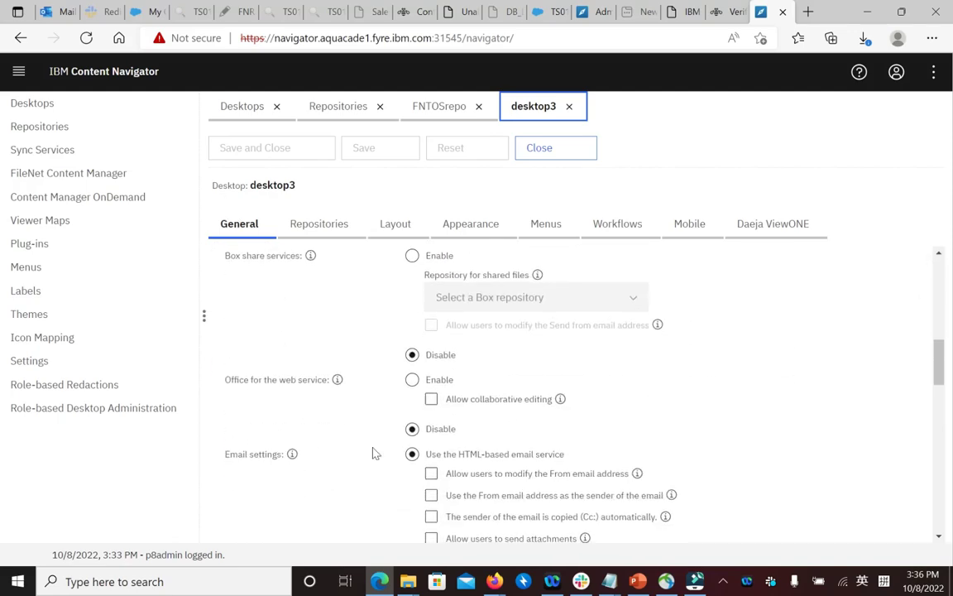
scroll(372, 455, down, 10)
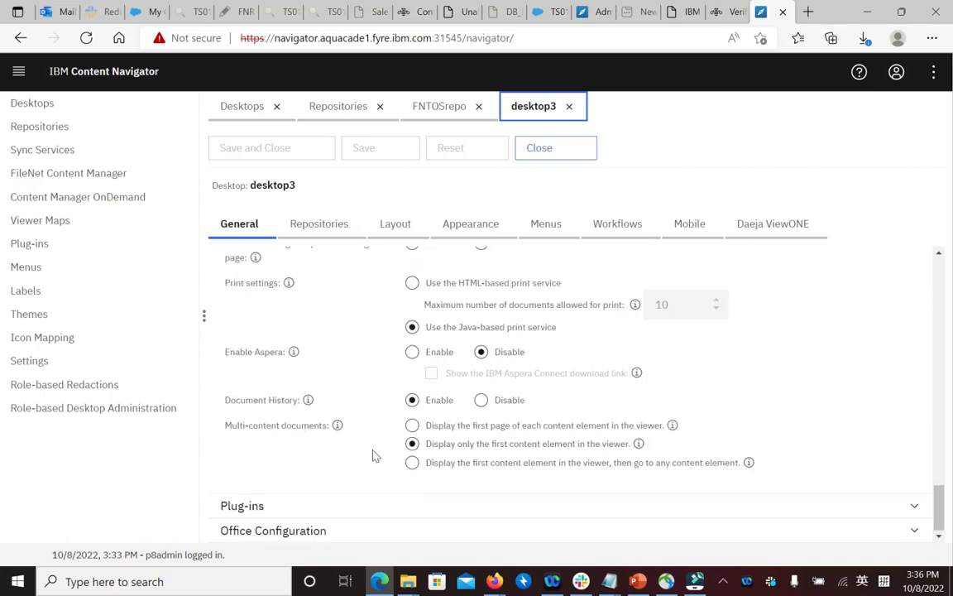
scroll(372, 455, up, 5)
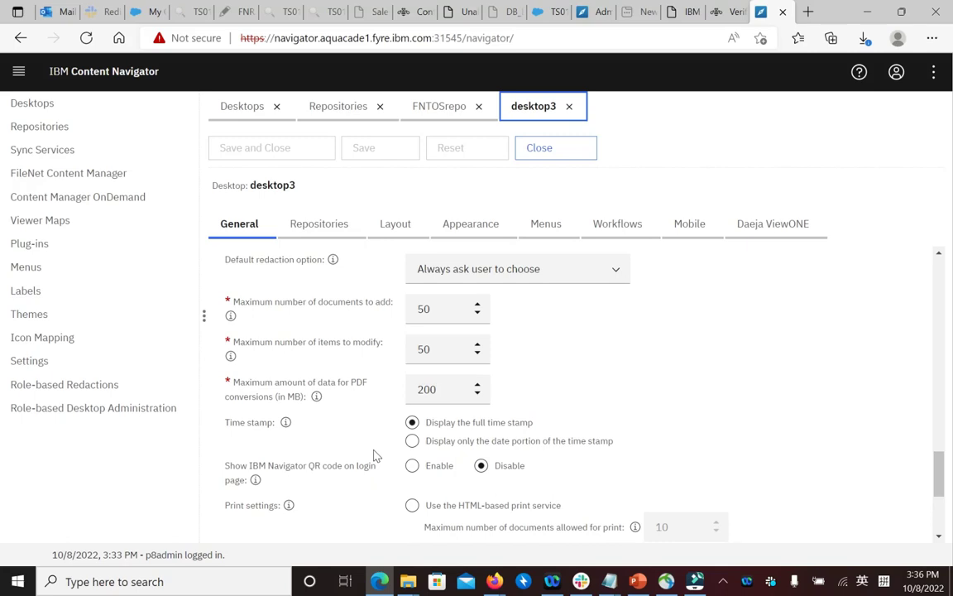
scroll(374, 454, up, 5)
scroll(373, 455, up, 8)
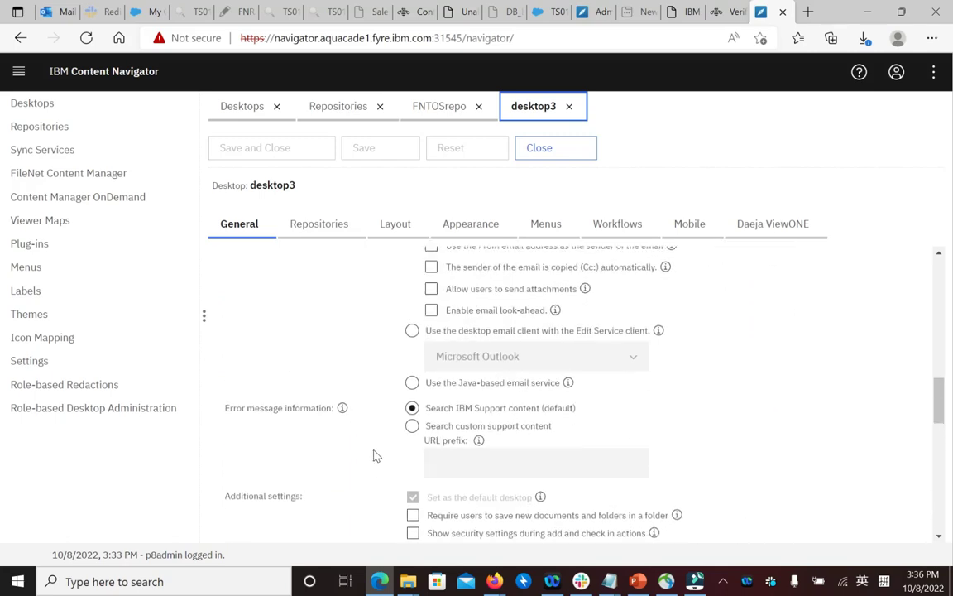
scroll(374, 454, up, 6)
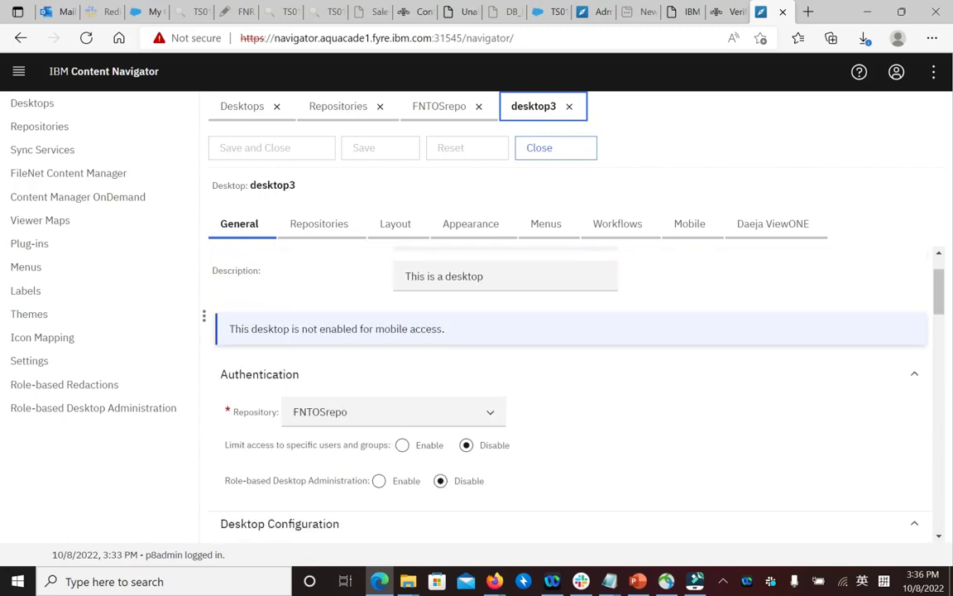
Search the desktop3 general settings page for "document" and go through the matches towards the Document History setting
key(ctrl+f)
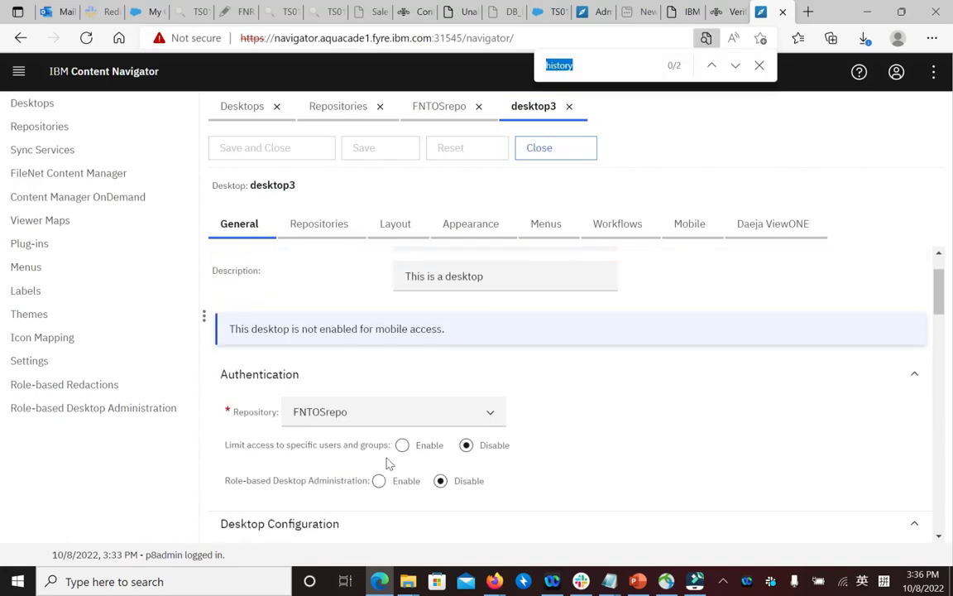
text(document)
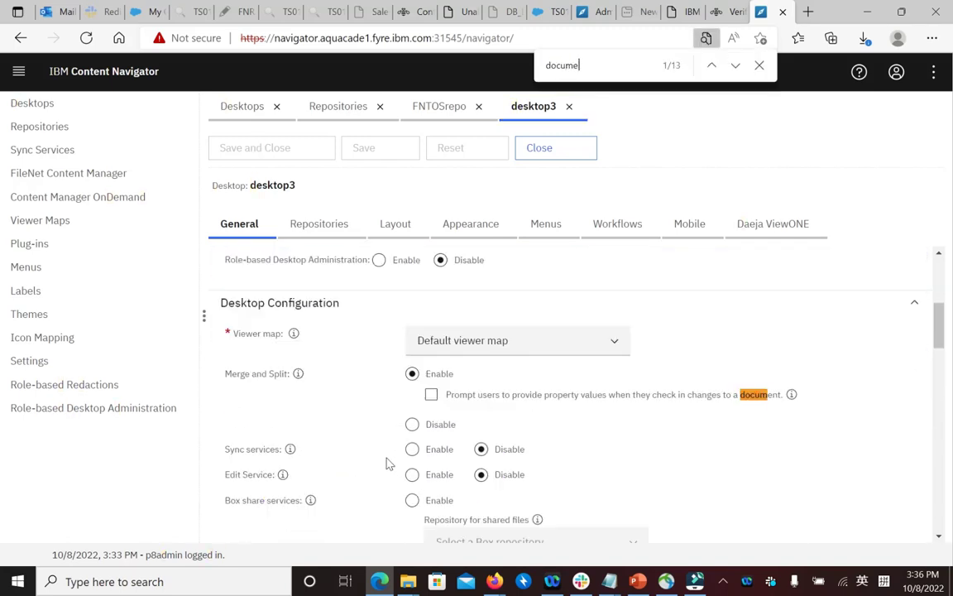
key(Return)
key(Return)
key(Return)
key(Return)
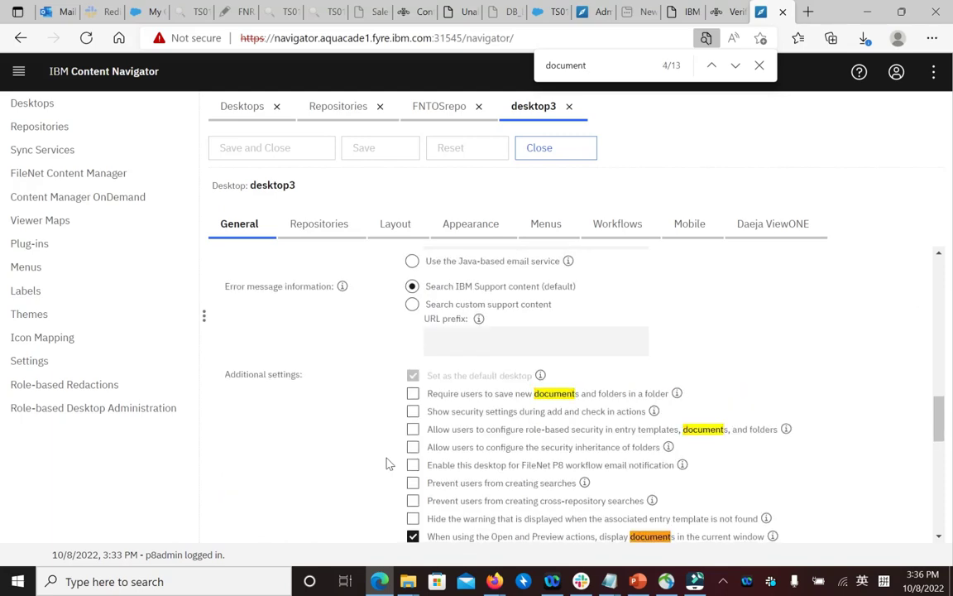
key(Return)
key(Return)
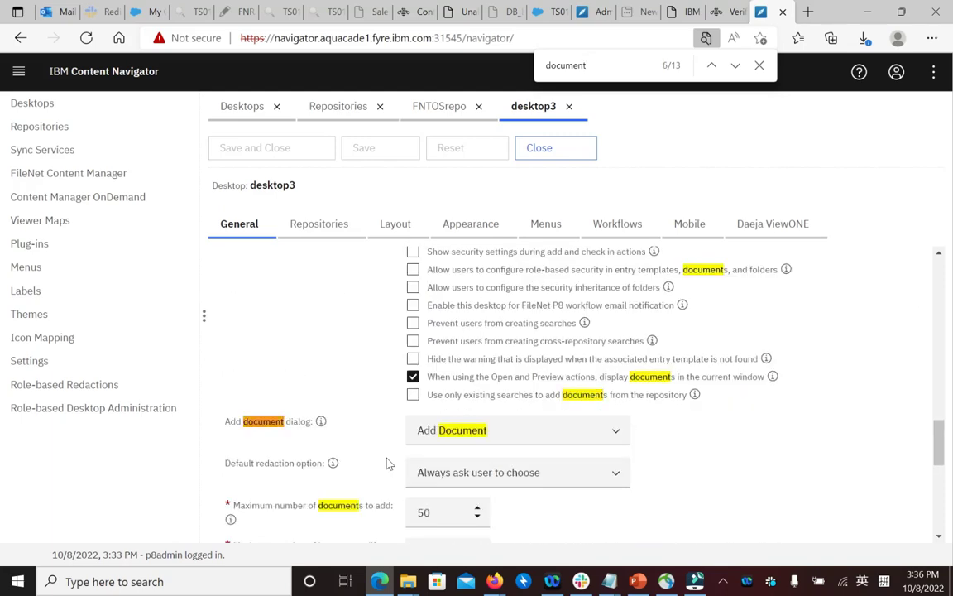
key(Return)
key(Return)
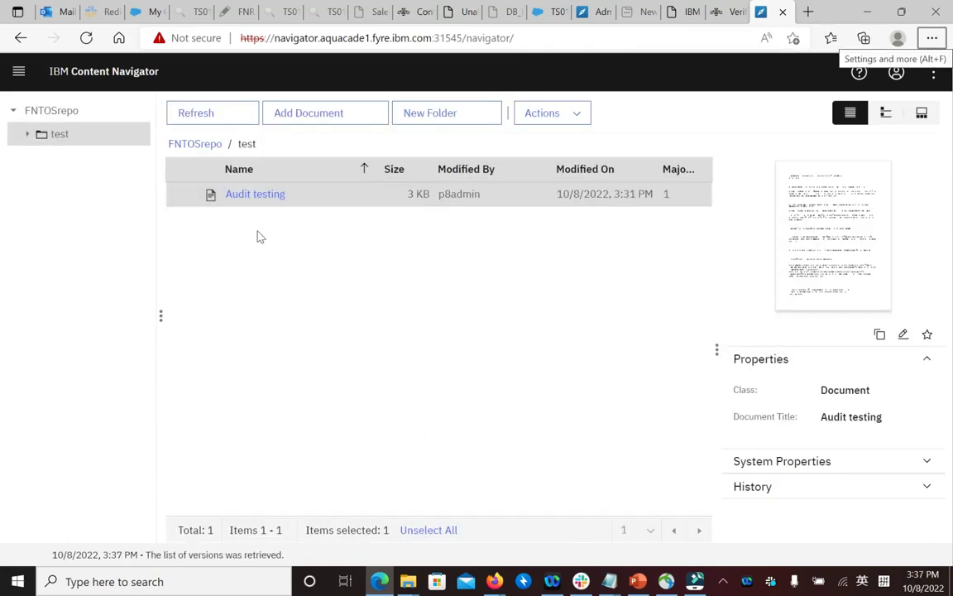
View the event history in the properties of the Audit testing document in the FNTOSrepo test folder
right_click(308, 195)
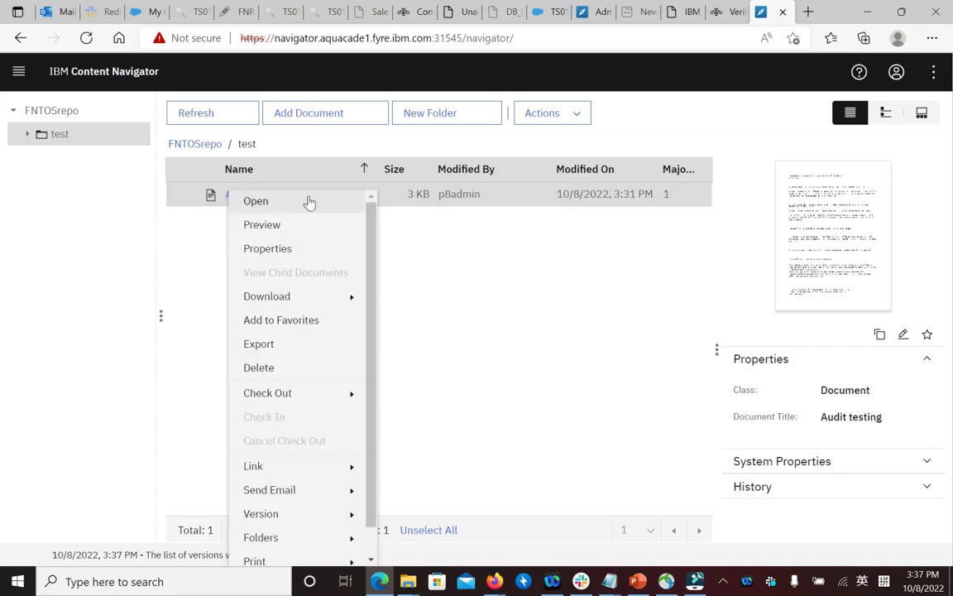
click(312, 248)
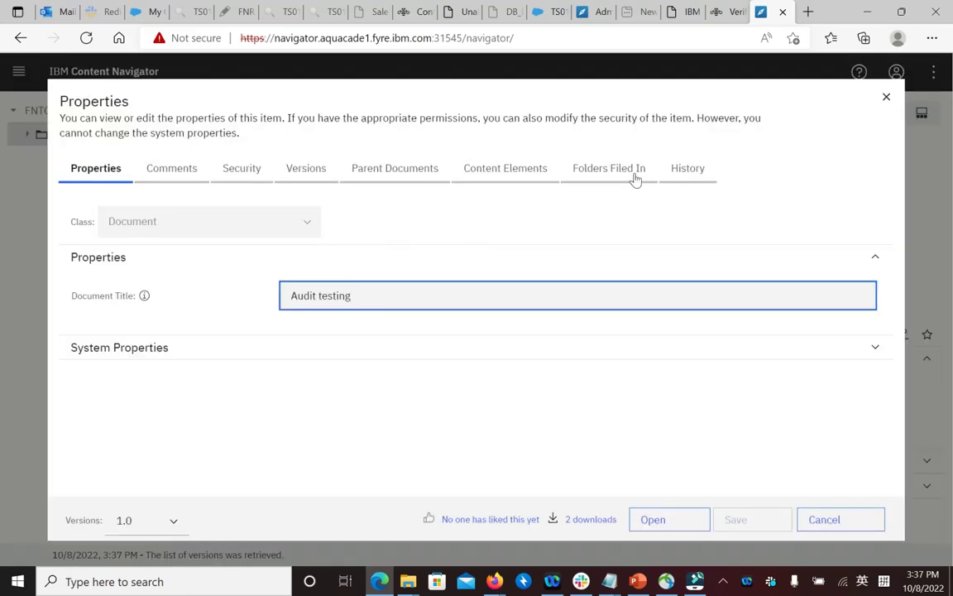
click(687, 170)
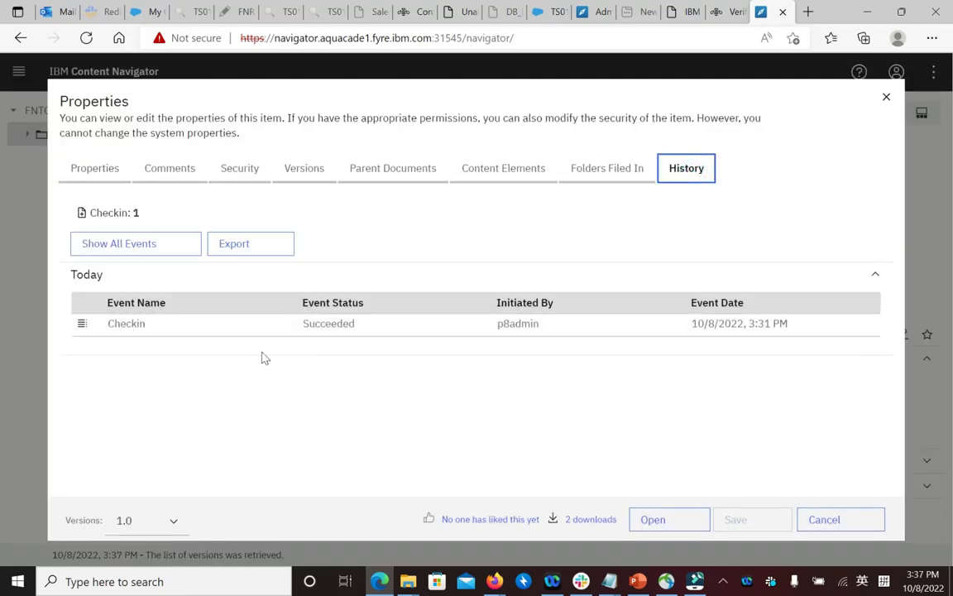